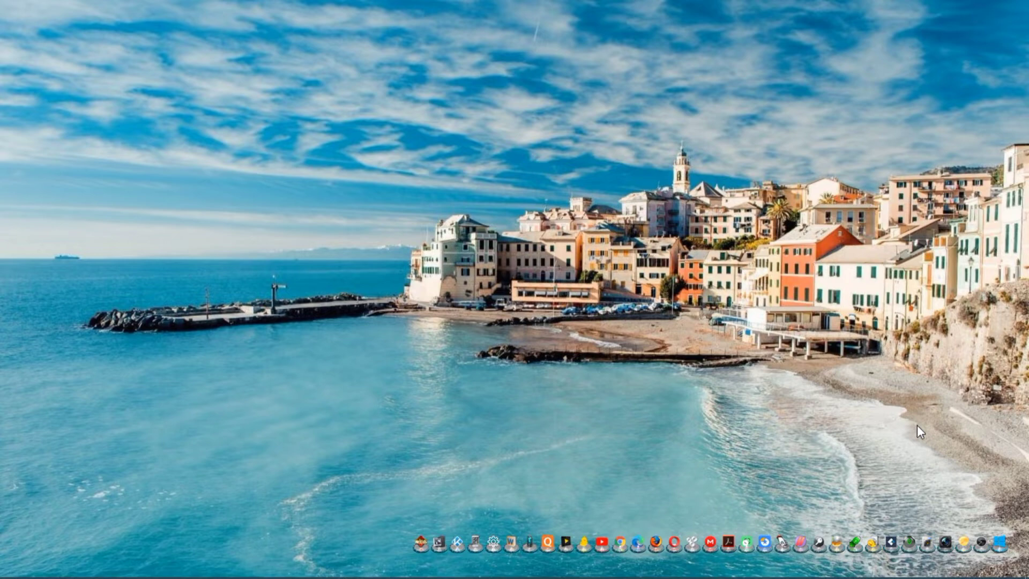
Step: Switch to Excel and select the Name, Age, Address and Current Service columns
key(alt+Tab)
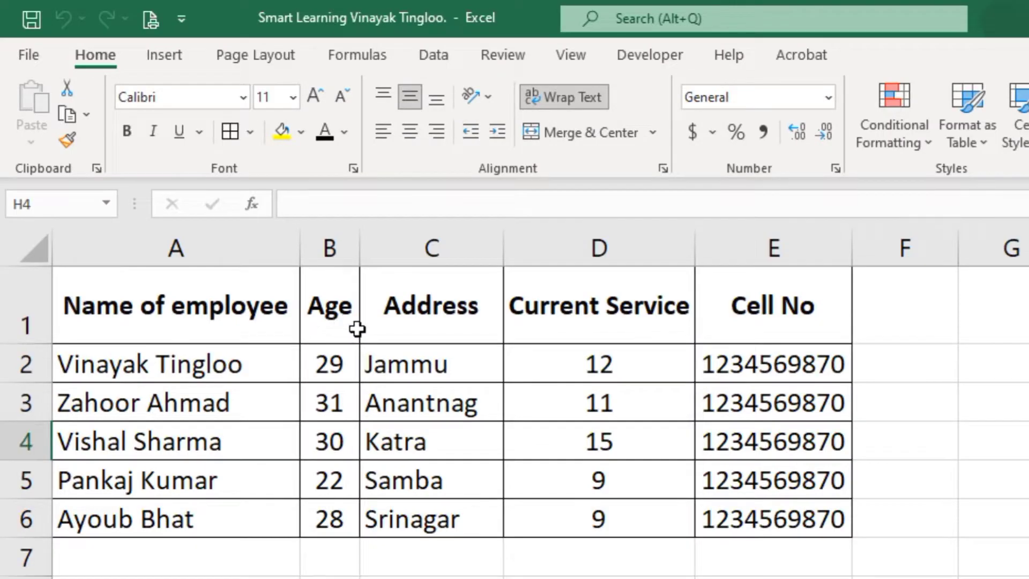
click(217, 256)
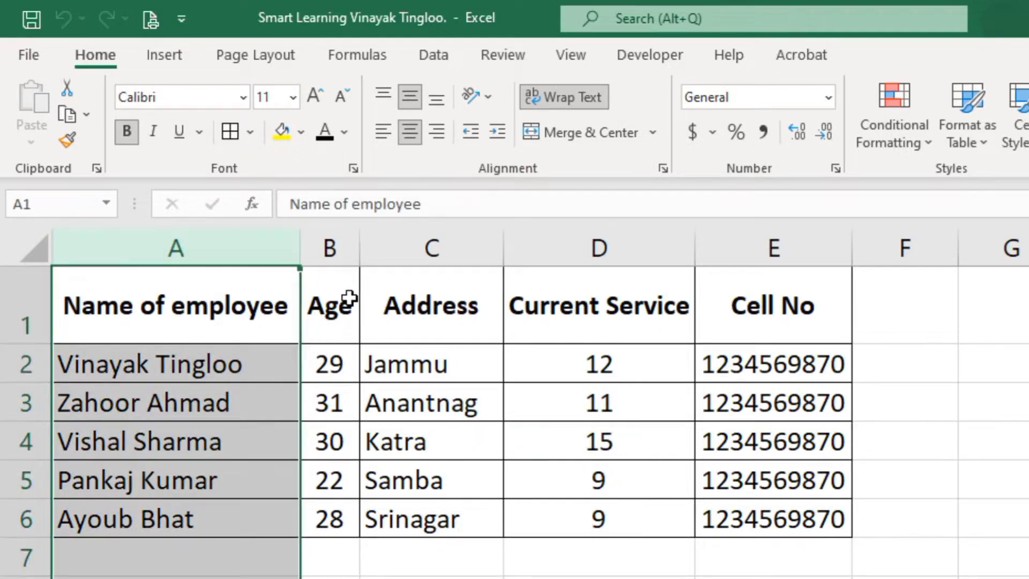
click(328, 255)
click(369, 246)
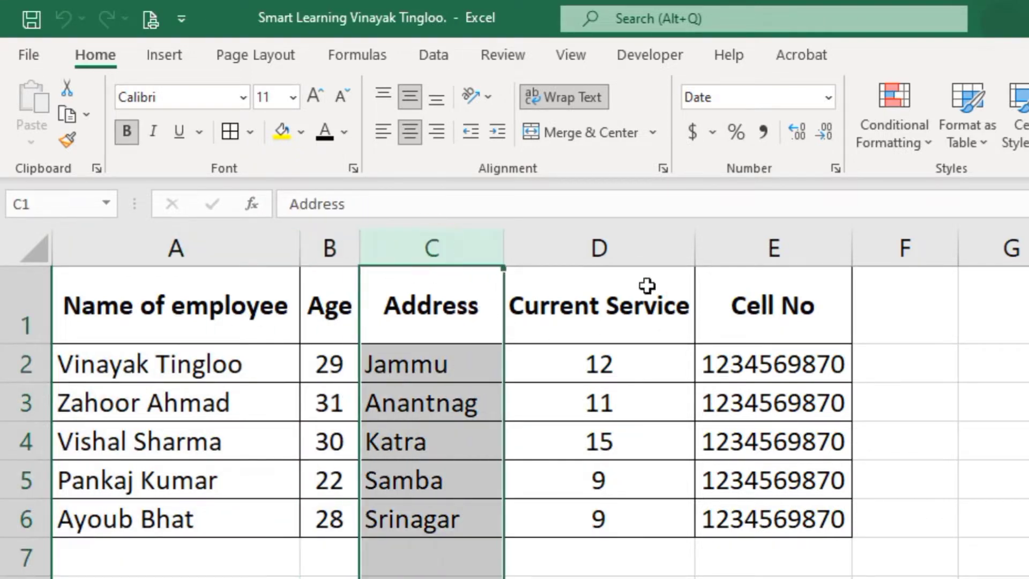
click(645, 255)
Step: Select the Current Service values in cells D2 through D5
click(610, 440)
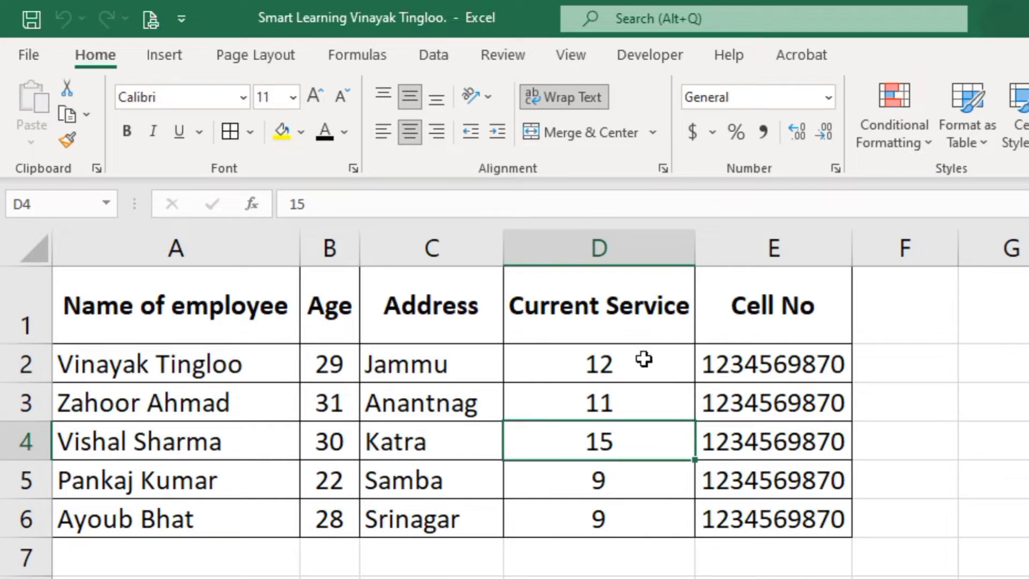
click(632, 467)
click(623, 378)
click(622, 402)
click(625, 442)
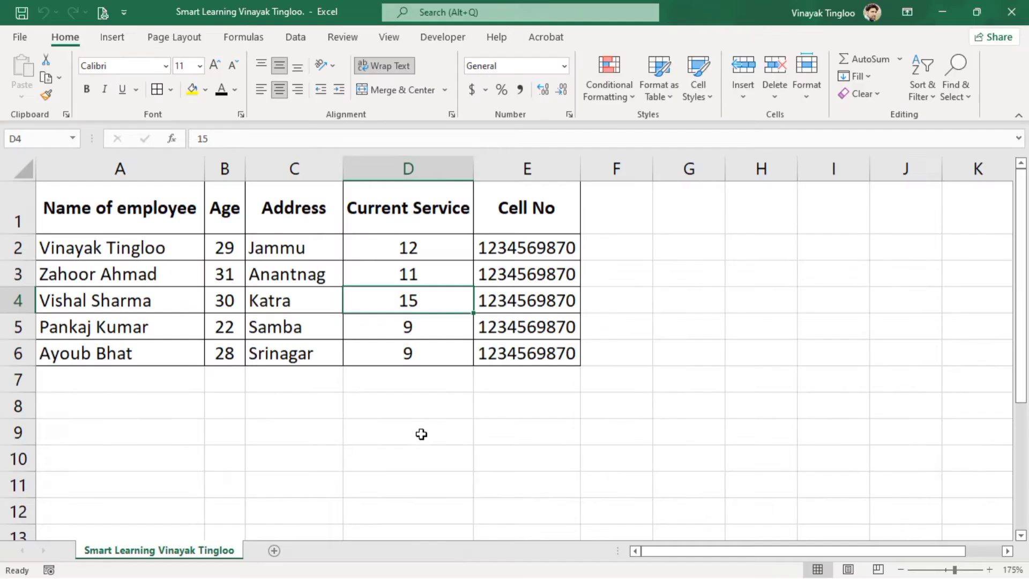
click(377, 431)
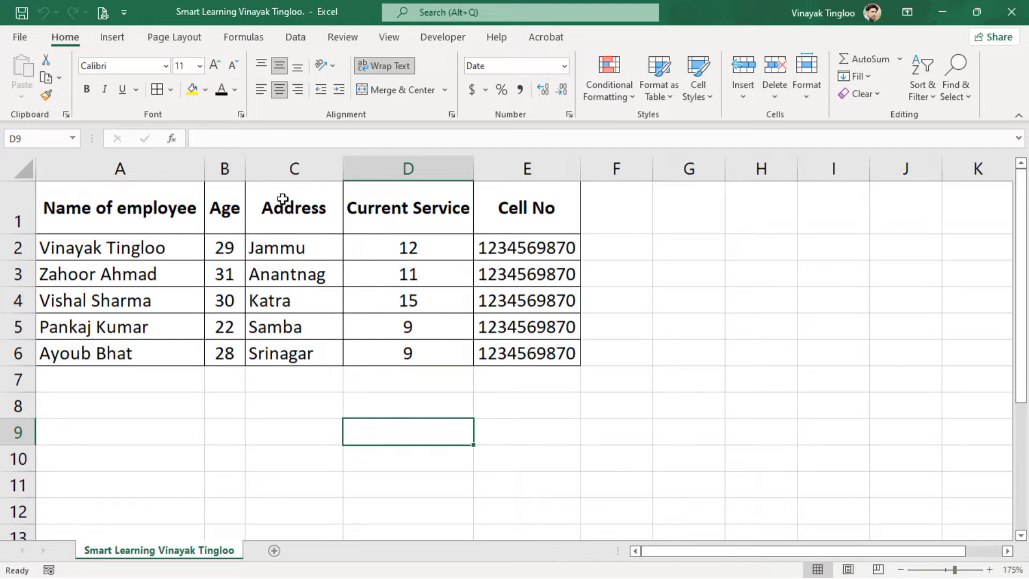
Step: Hide column B (Age) and column D (Current Service) from their header menus
right_click(226, 168)
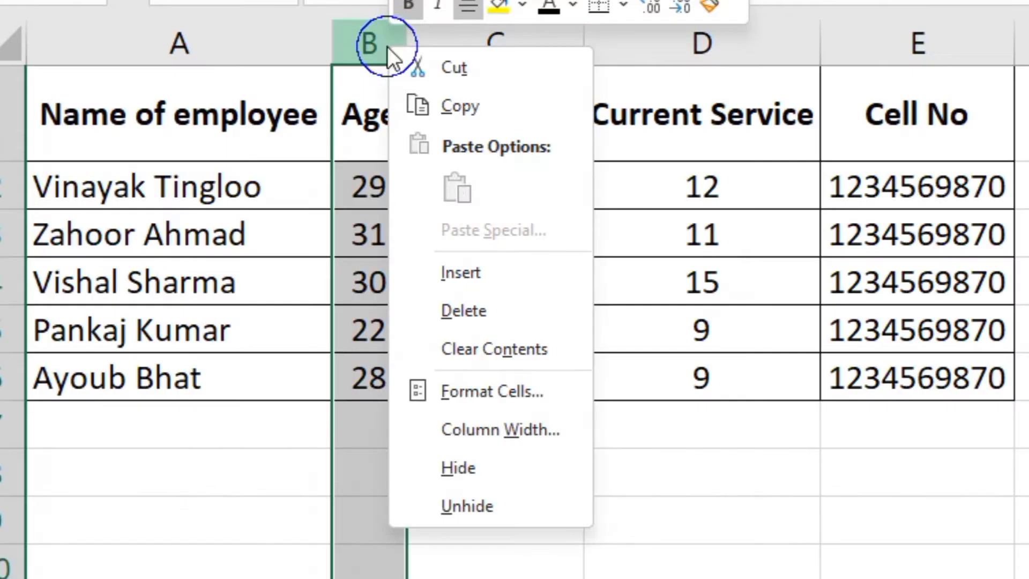
click(495, 468)
click(292, 400)
click(387, 406)
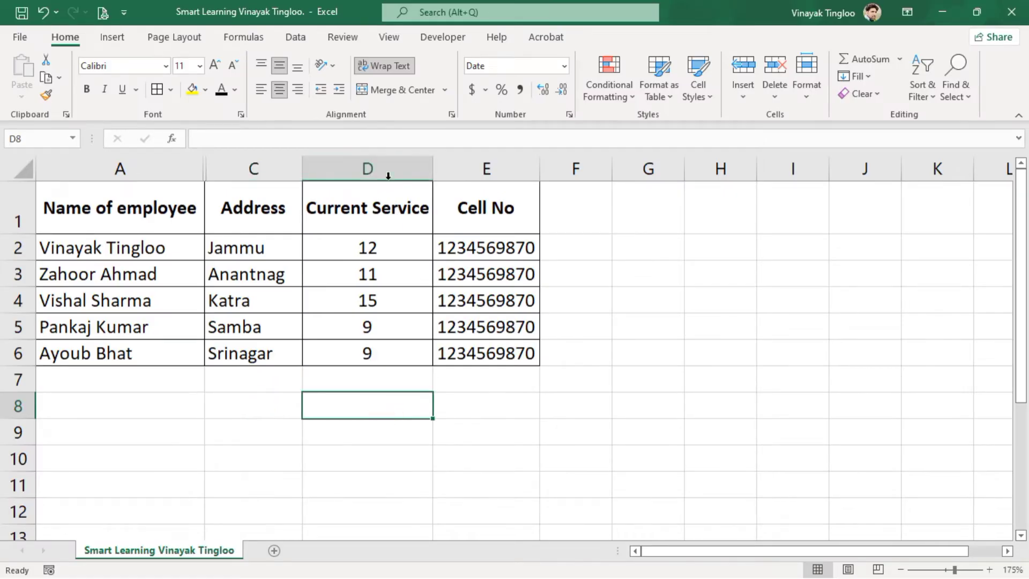
right_click(388, 162)
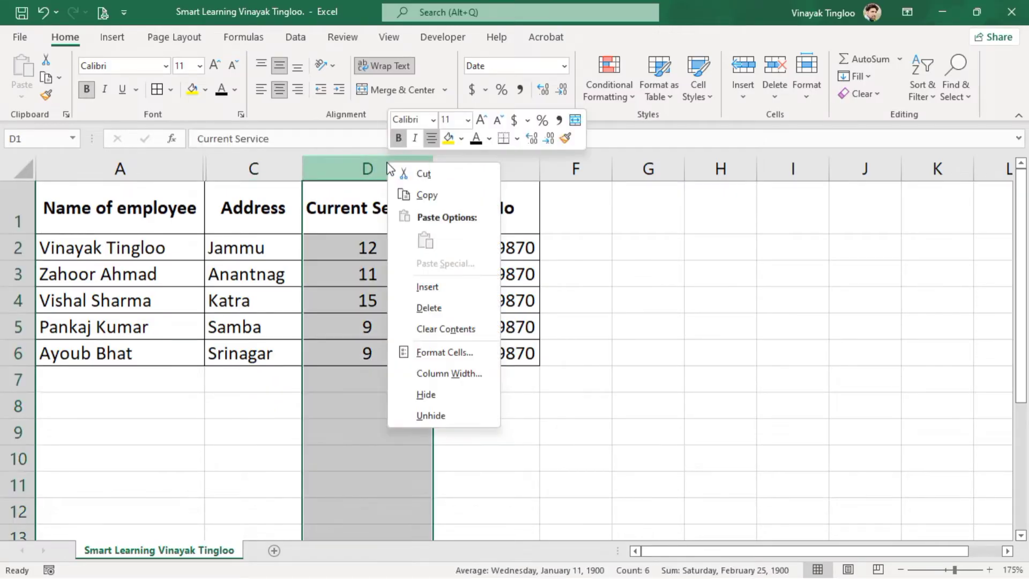
click(465, 396)
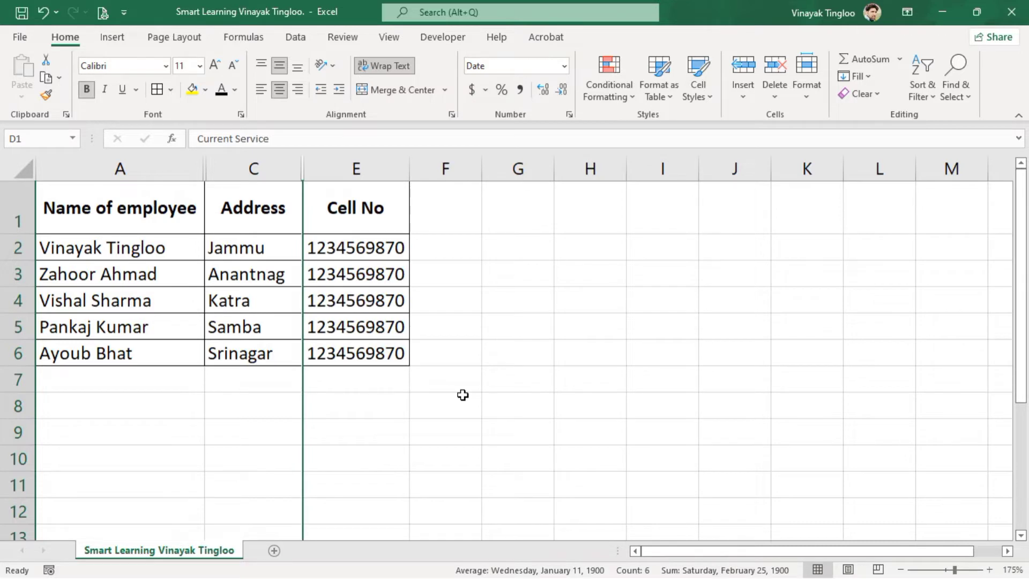
click(493, 404)
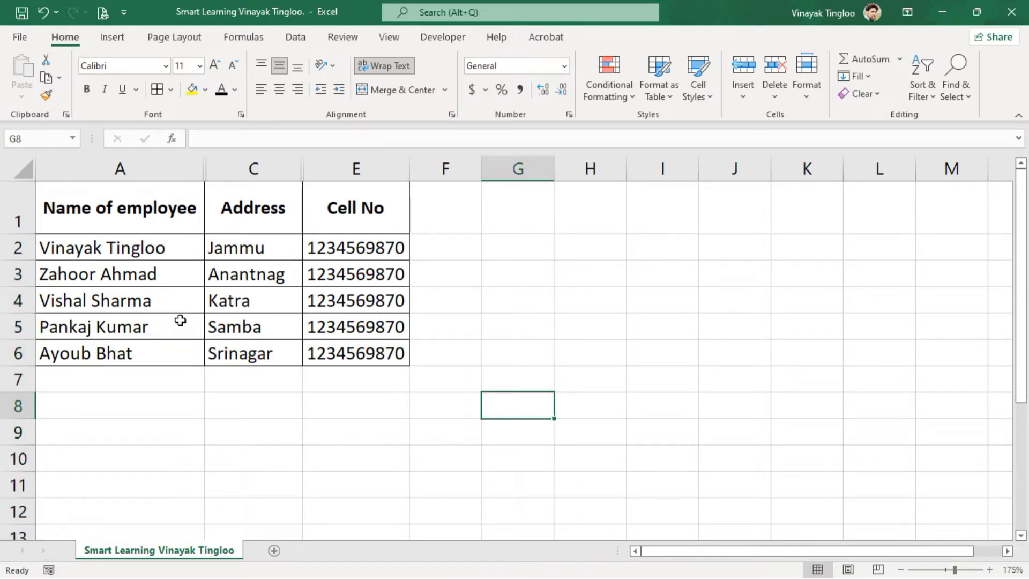
Step: Hide row 3 and row 5 from their row-header menus, then deselect
click(12, 273)
right_click(13, 274)
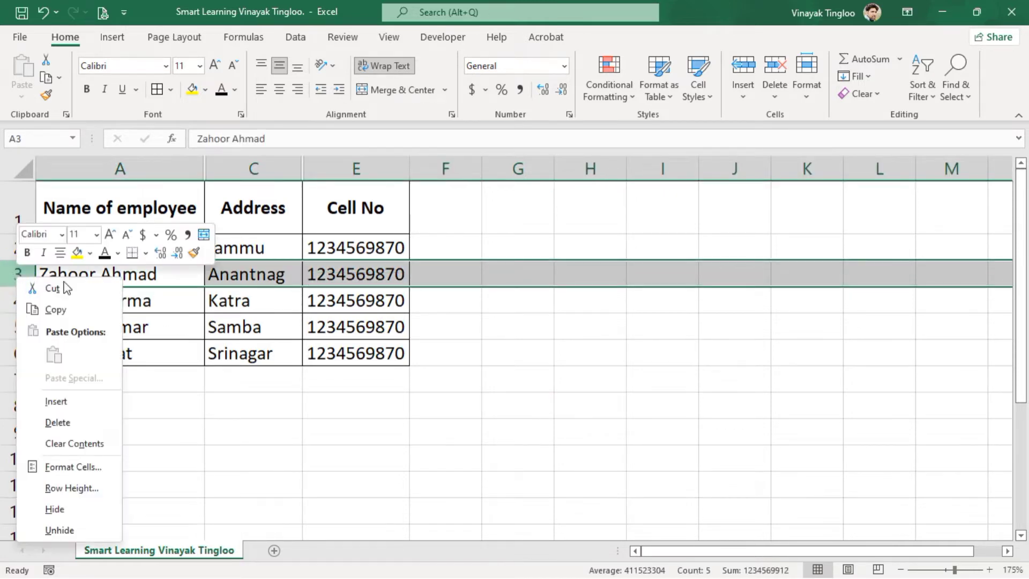
click(79, 508)
click(179, 426)
click(11, 296)
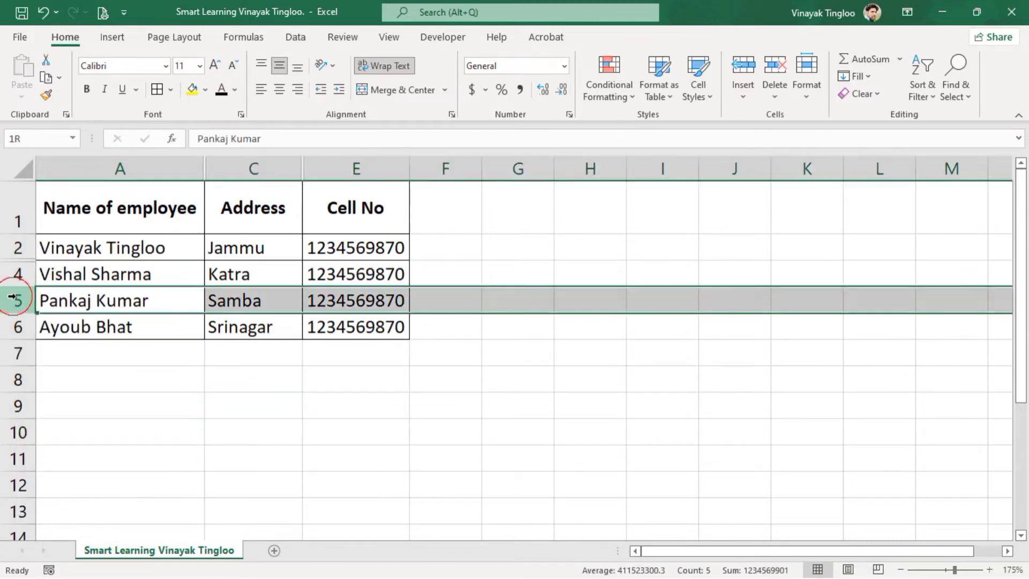
right_click(12, 297)
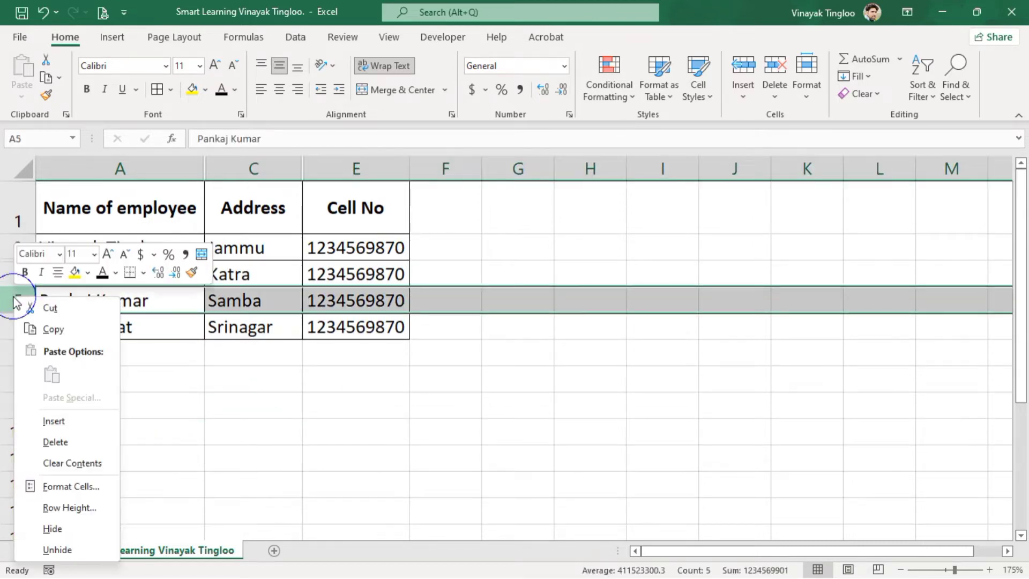
click(80, 528)
click(252, 404)
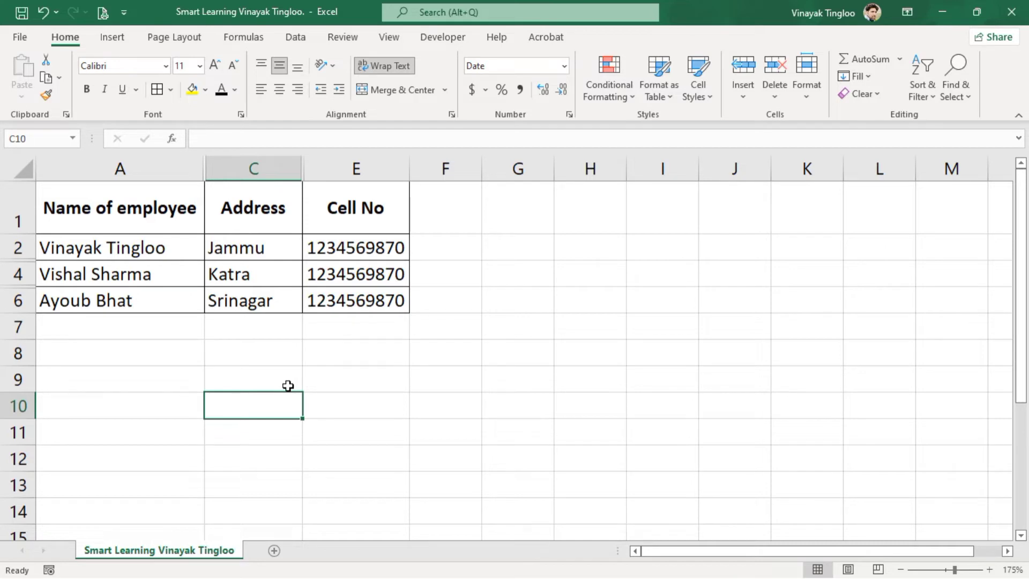
Step: Select the whole sheet and unhide all hidden columns and rows
click(23, 169)
right_click(218, 169)
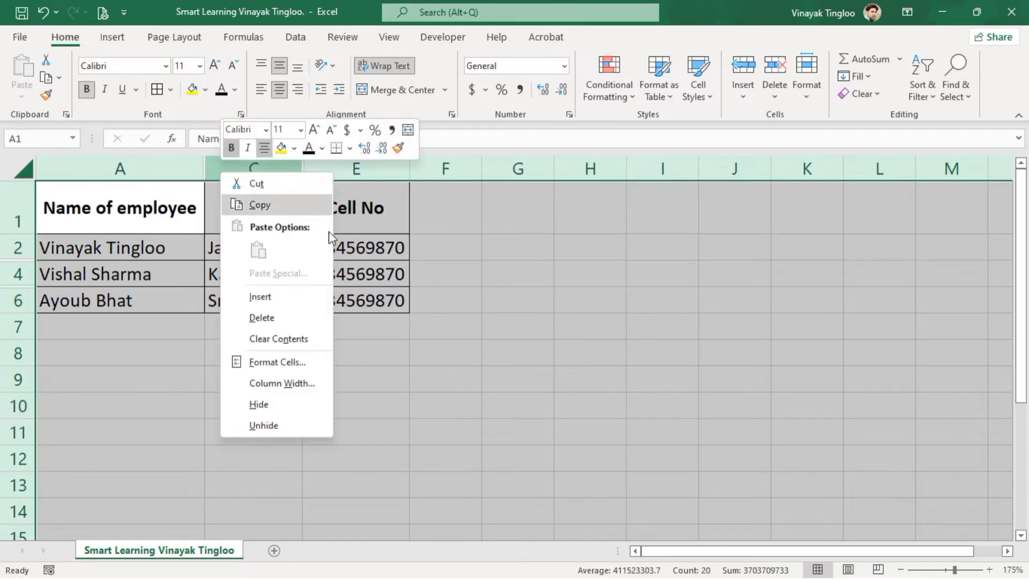
click(270, 427)
right_click(18, 247)
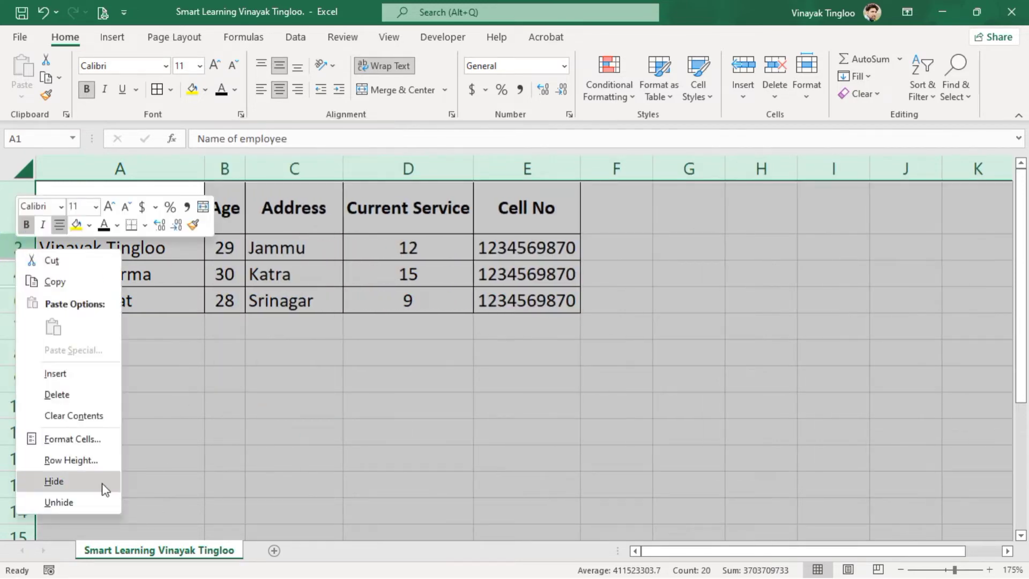
click(81, 503)
click(298, 420)
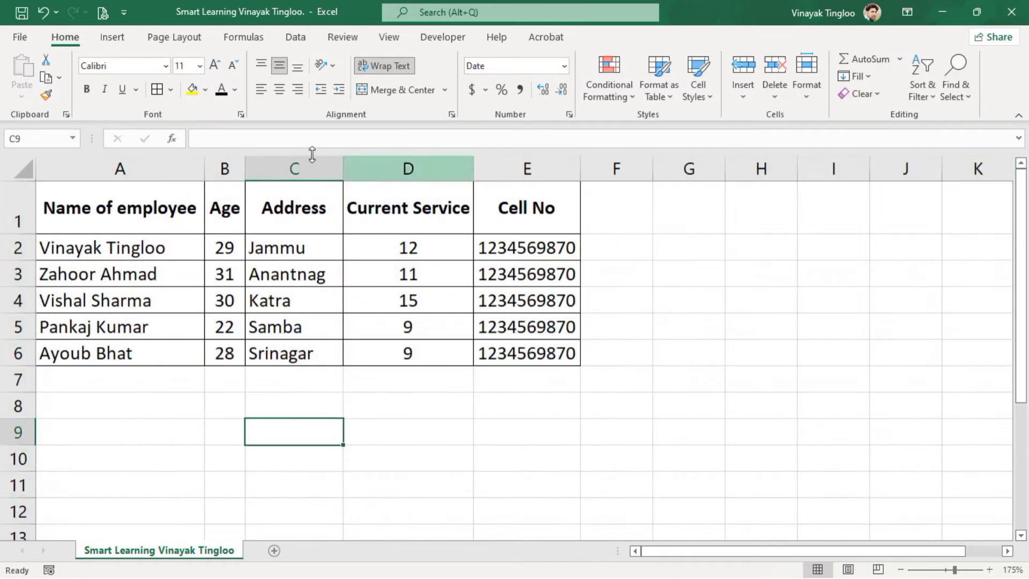
Step: Check the restored Age and Current Service columns and rows 3 and 5
click(217, 158)
right_click(220, 165)
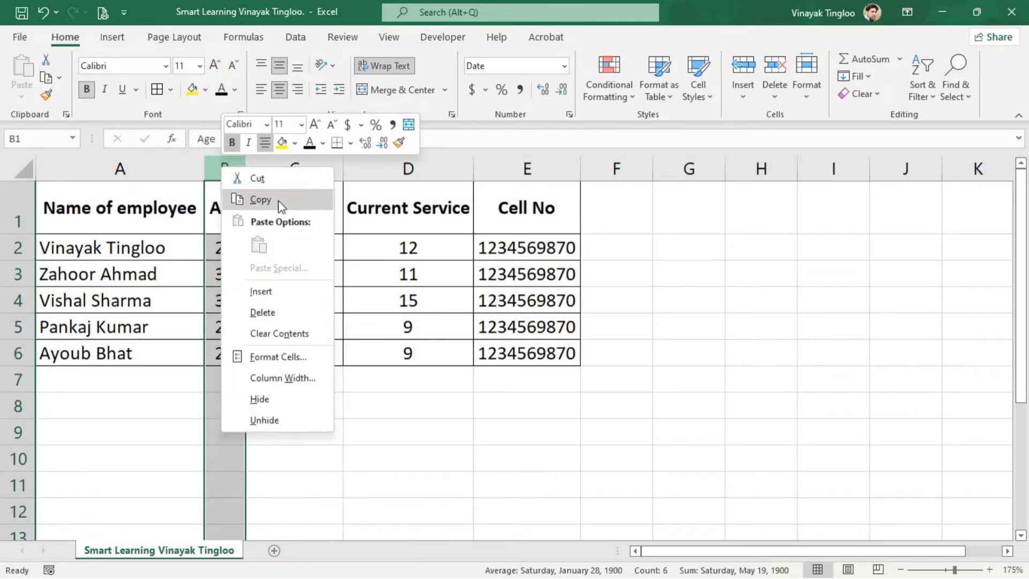
click(405, 167)
right_click(407, 169)
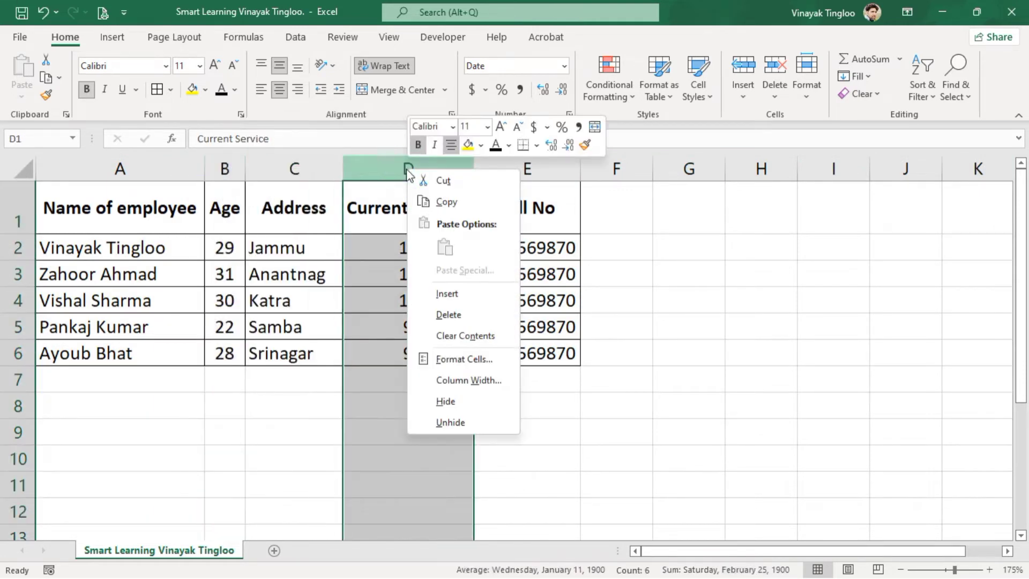
click(705, 377)
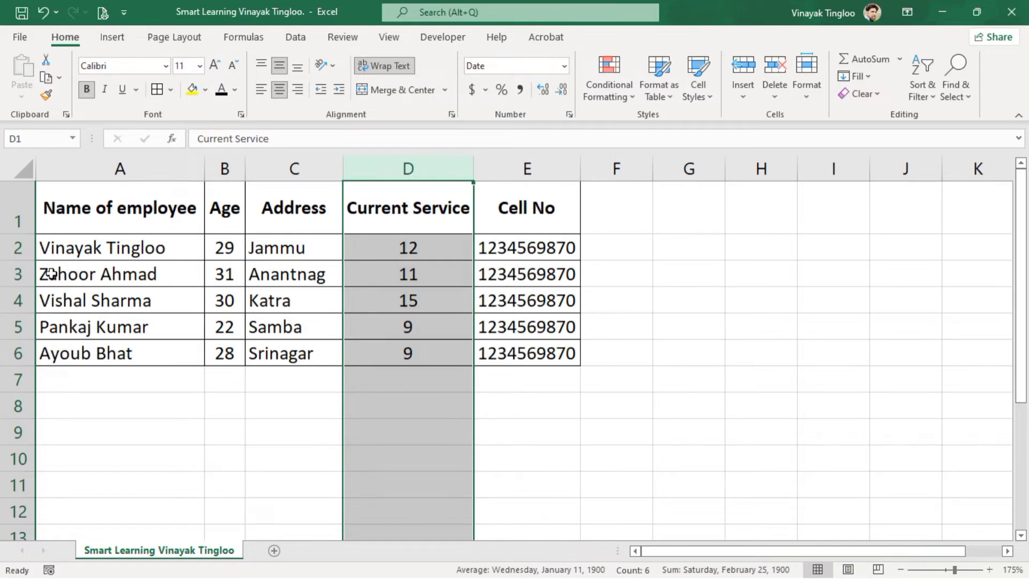
click(11, 274)
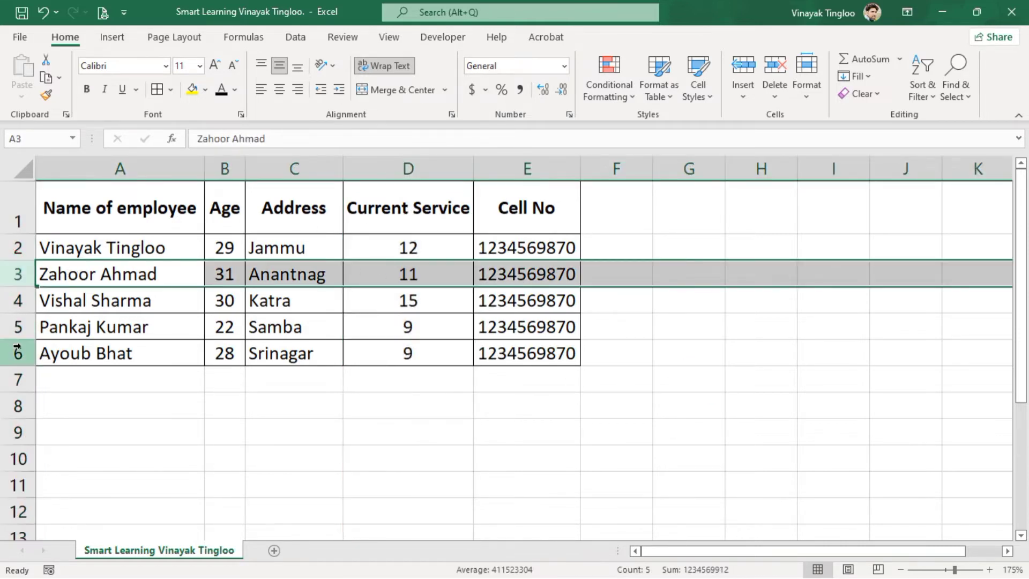
click(12, 328)
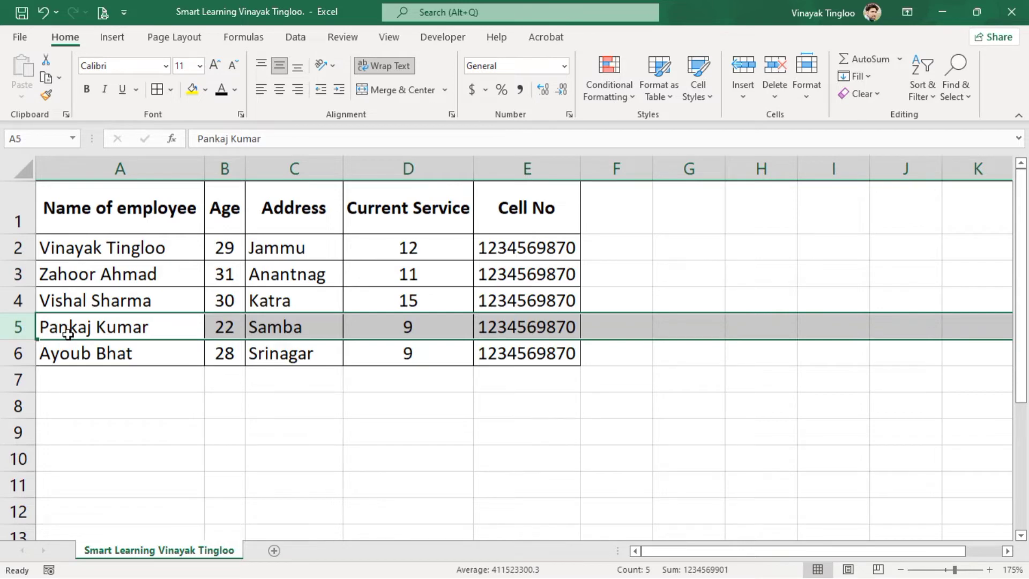
Step: Hide the Age and Current Service columns again
right_click(221, 172)
click(257, 404)
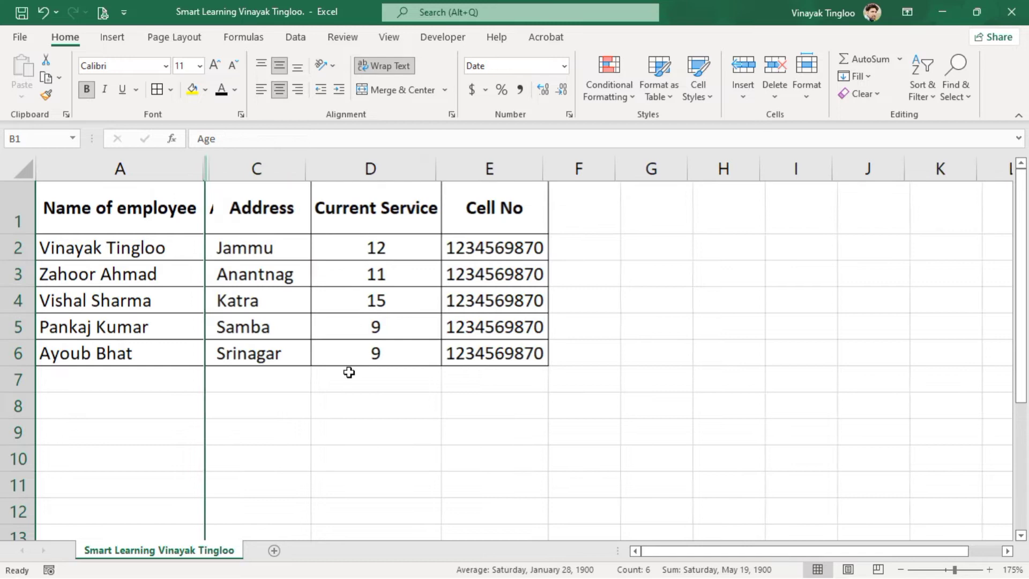
click(363, 170)
right_click(363, 170)
click(407, 401)
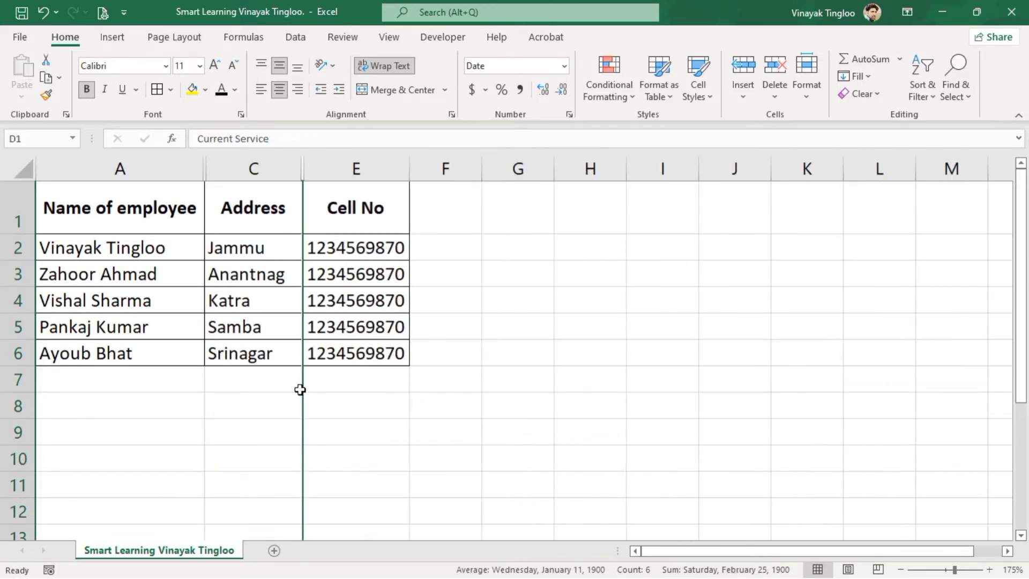
Step: Hide rows 3 and 5 again, leaving three employees visible
click(12, 266)
right_click(12, 268)
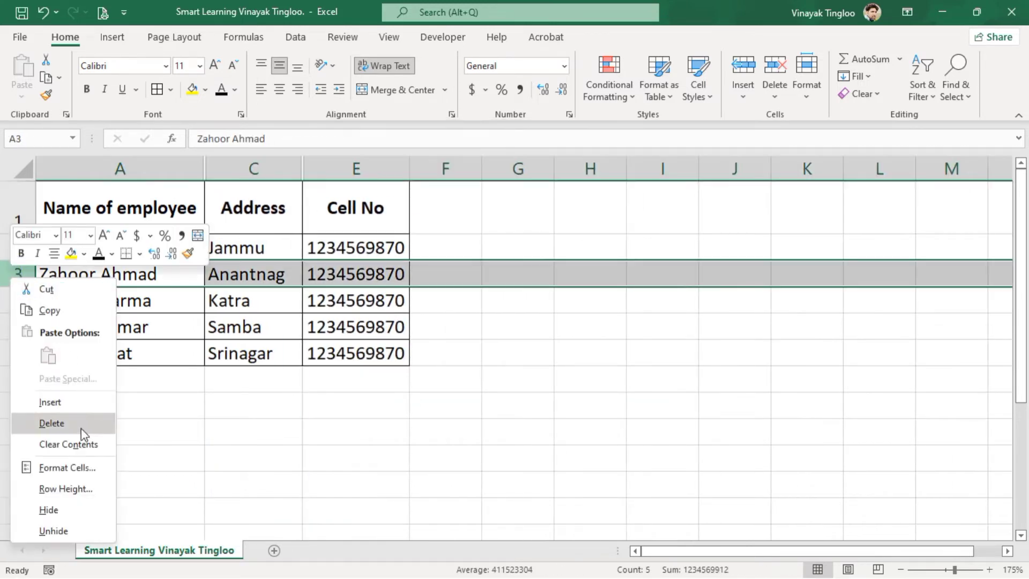
click(60, 507)
click(12, 300)
right_click(11, 300)
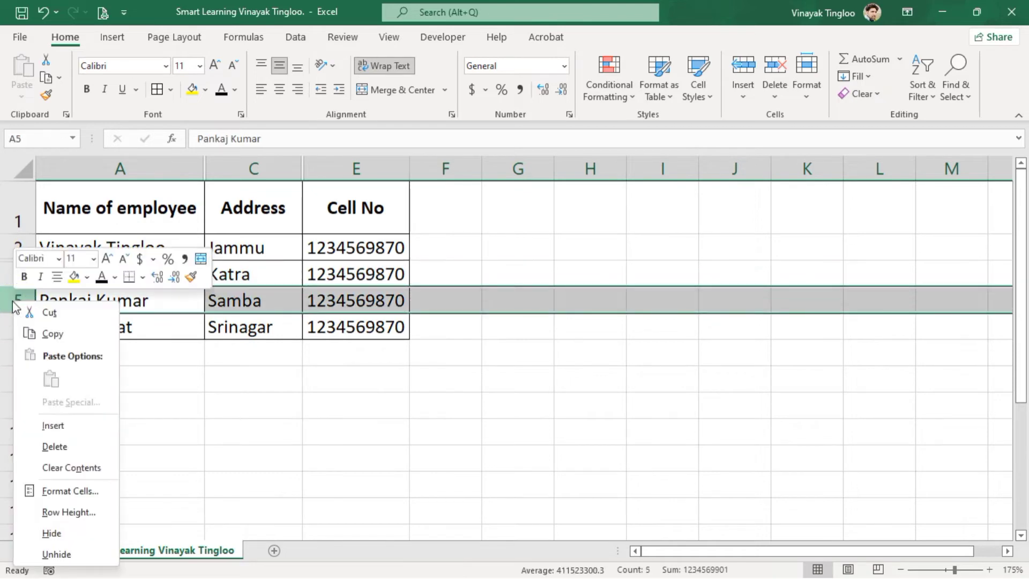
click(53, 532)
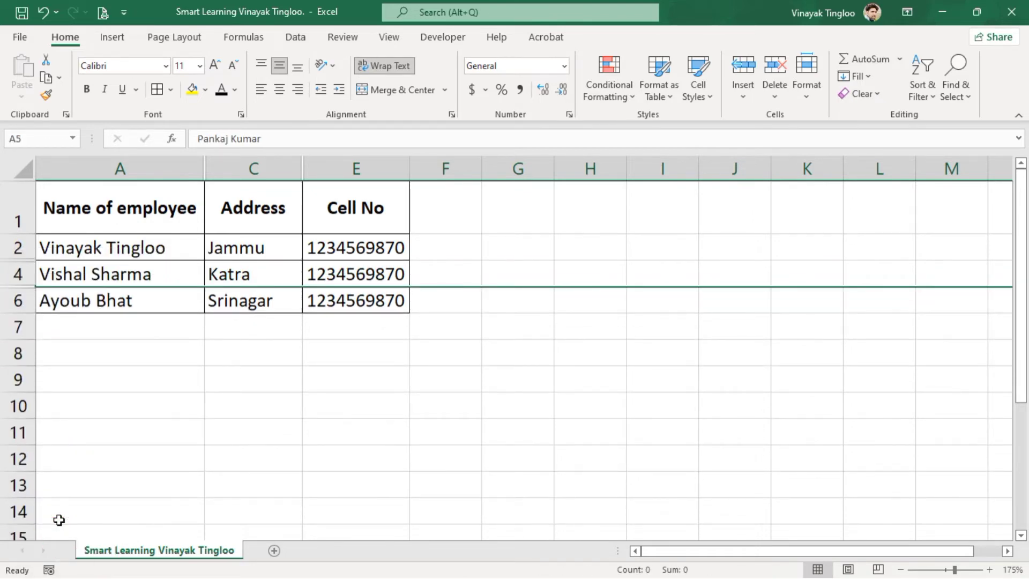
Step: Choose Inspect Document under Check for Issues on the File > Info page
click(21, 38)
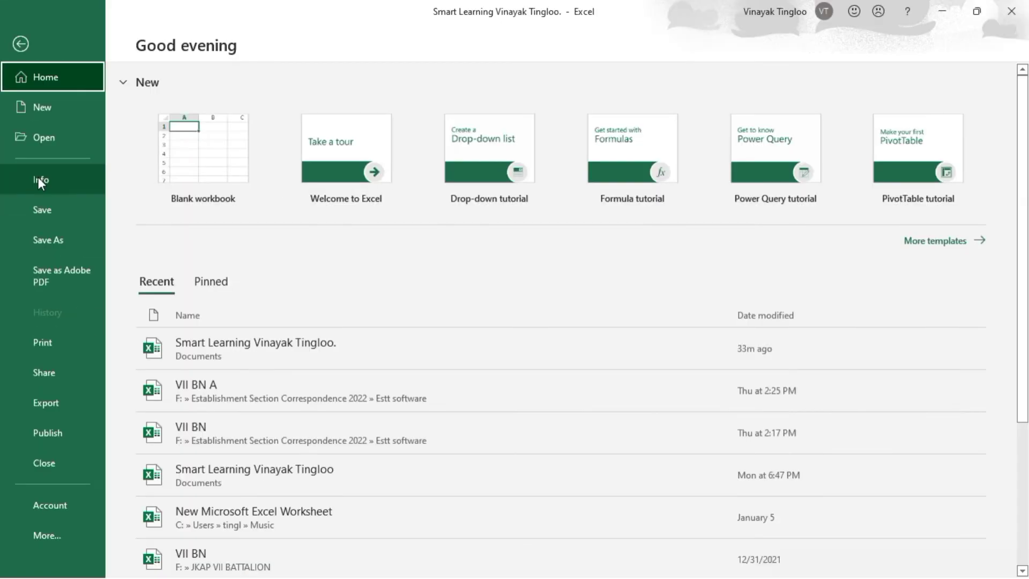
click(89, 413)
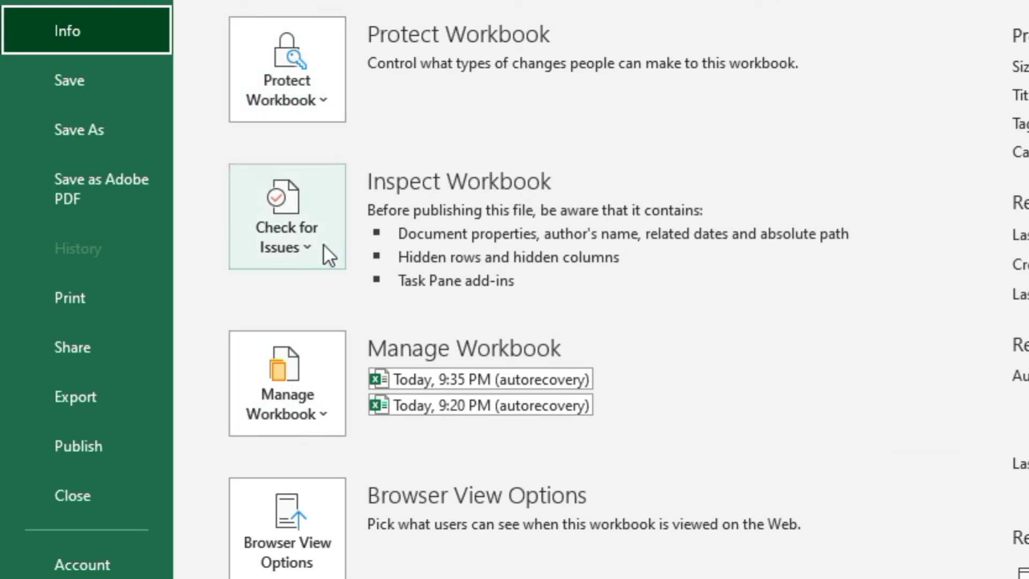
click(307, 246)
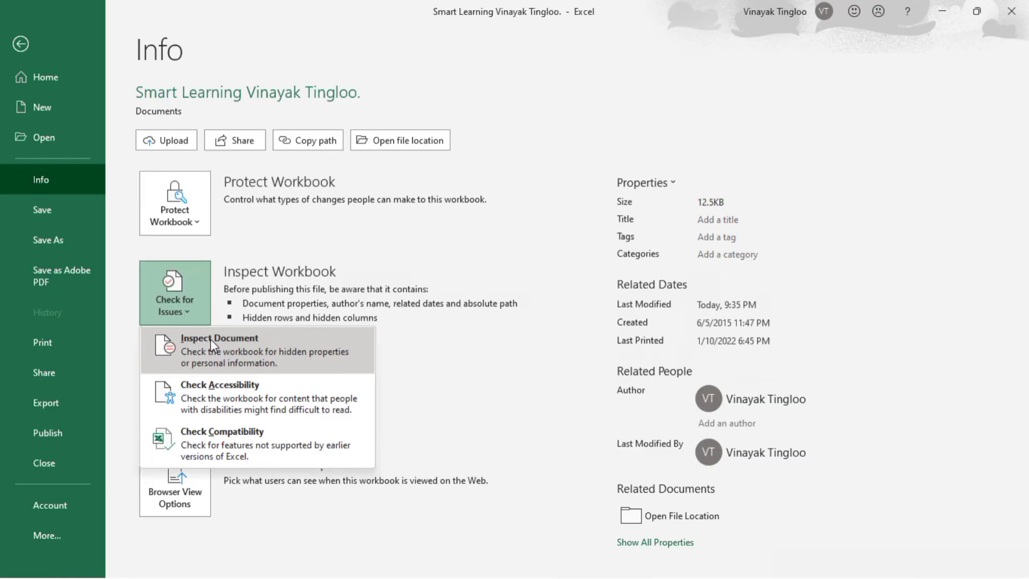
click(210, 342)
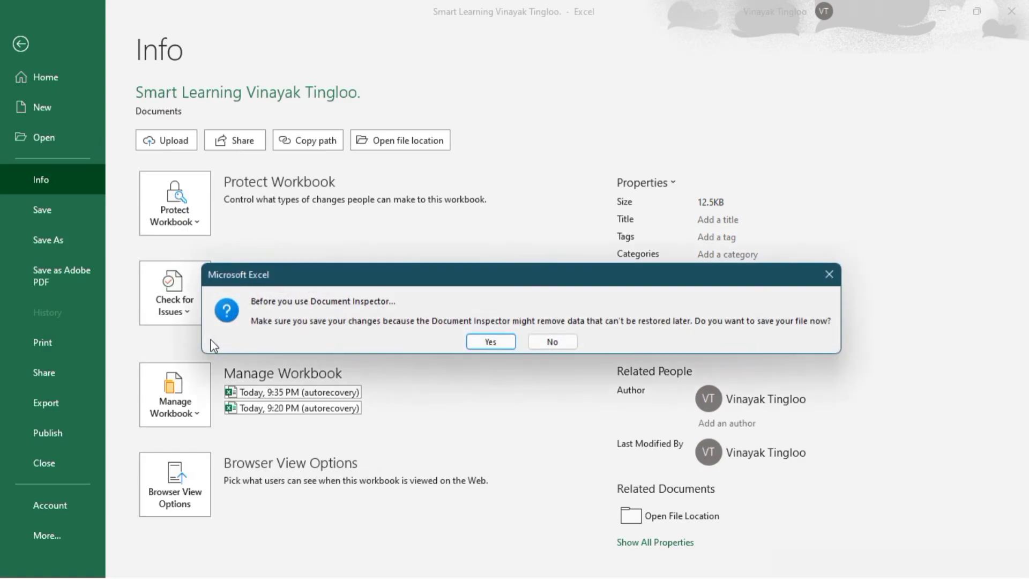
Step: Save the workbook and review the Document Inspector checklist, including Hidden Rows and Columns
click(472, 343)
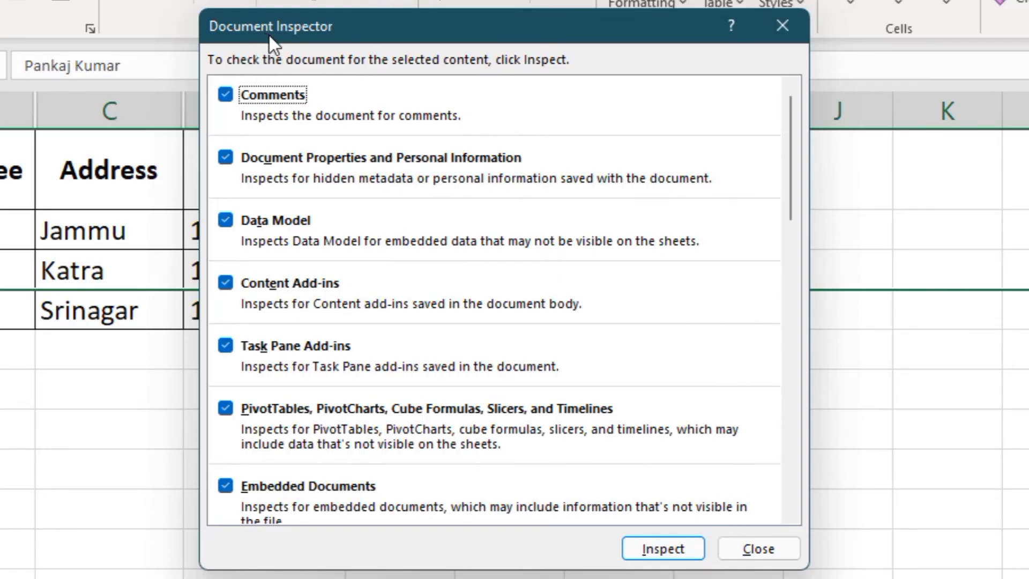
scroll(361, 160, down, 1)
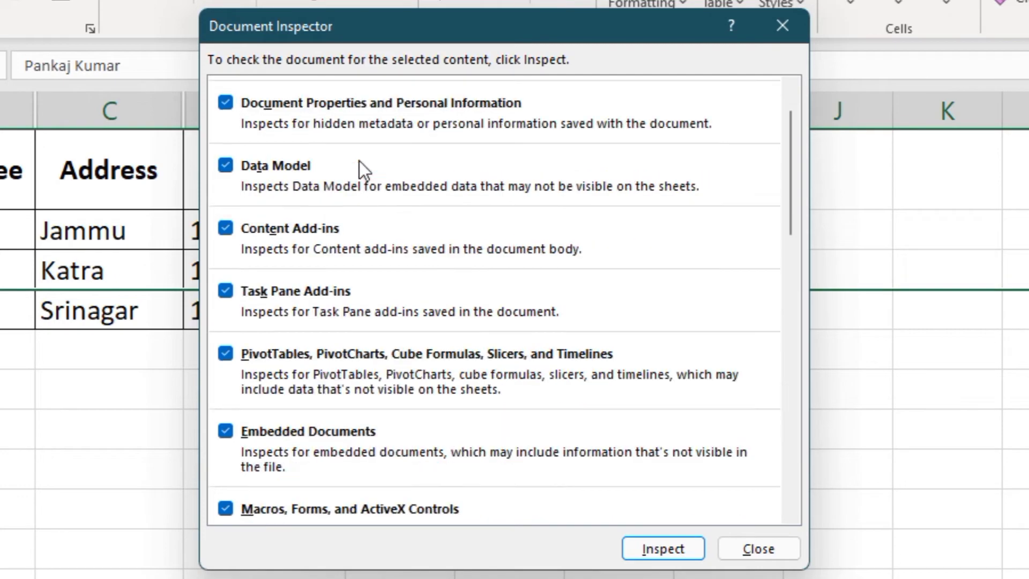
scroll(359, 161, down, 4)
scroll(357, 161, down, 3)
scroll(354, 162, down, 5)
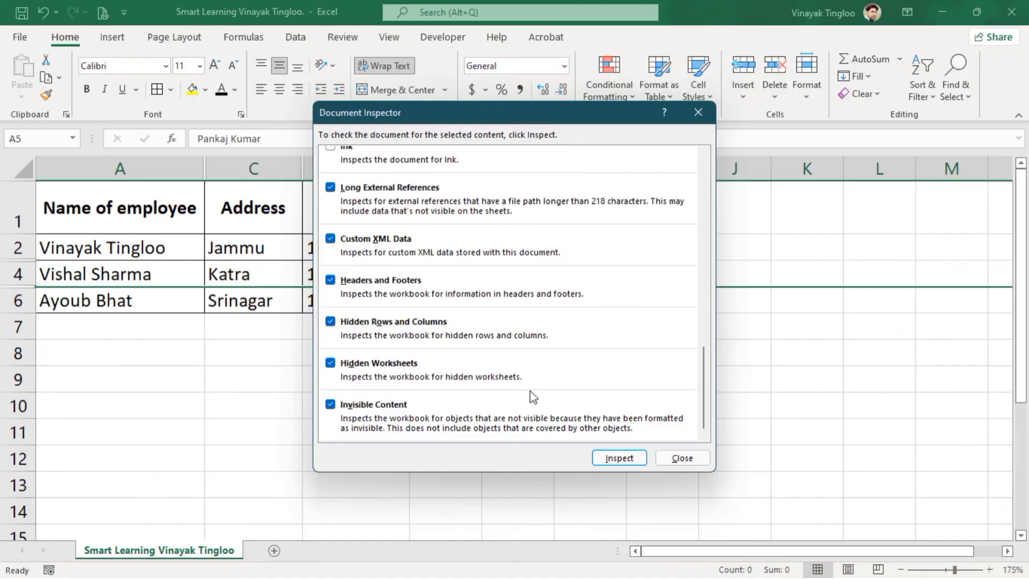
Step: Run the inspection and find 2 hidden rows and 2 hidden columns reported
click(617, 459)
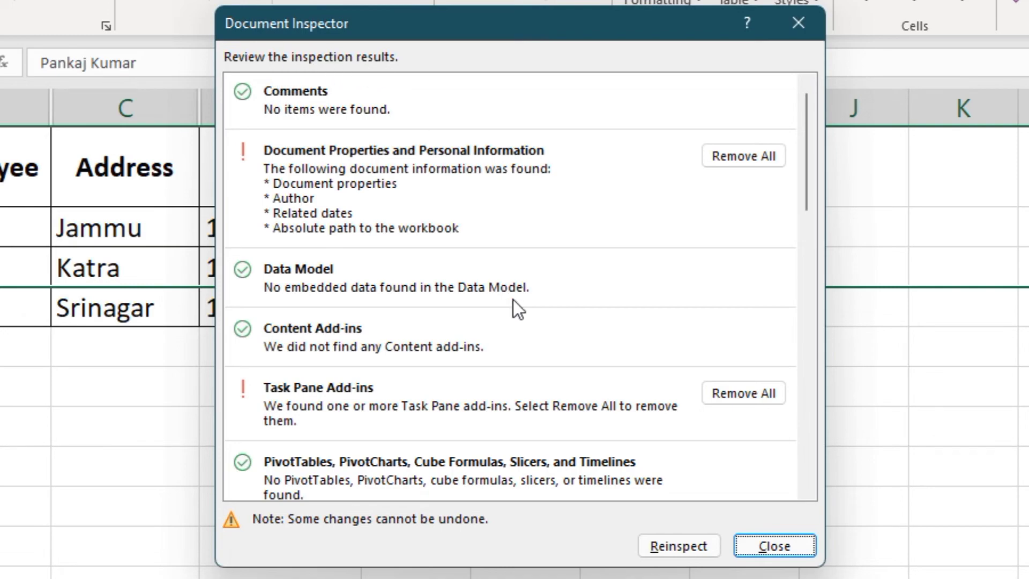
scroll(484, 216, down, 2)
scroll(483, 213, down, 4)
scroll(482, 220, down, 3)
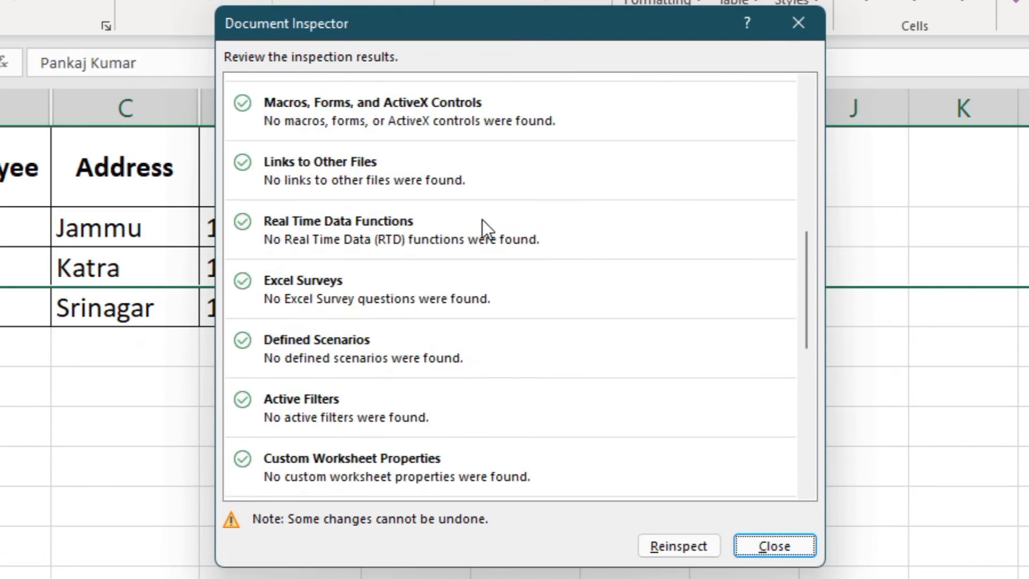
scroll(482, 219, down, 6)
scroll(482, 220, down, 3)
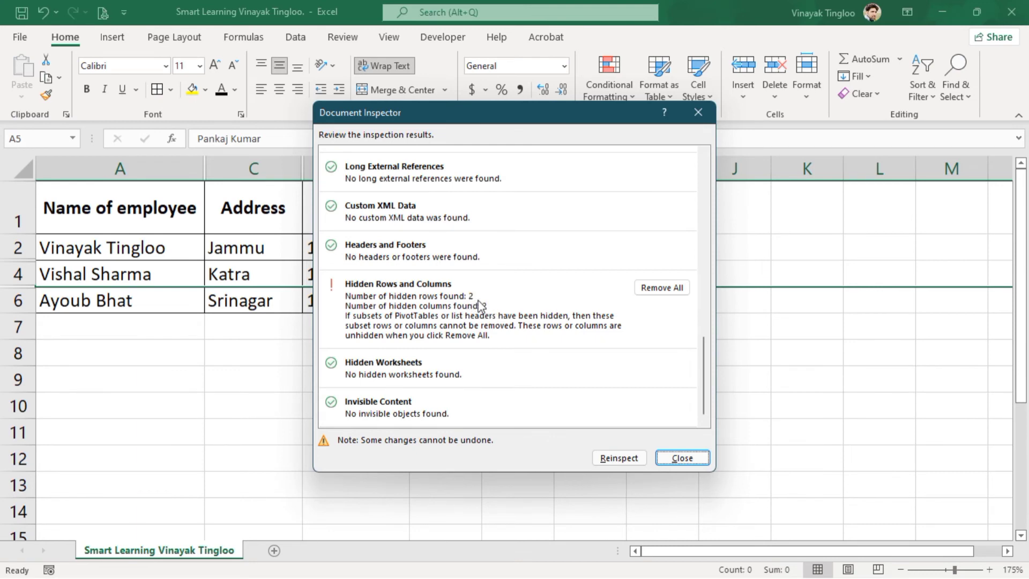
Step: Move the inspector aside, Remove All hidden rows and columns, then close it
drag(526, 119, 650, 139)
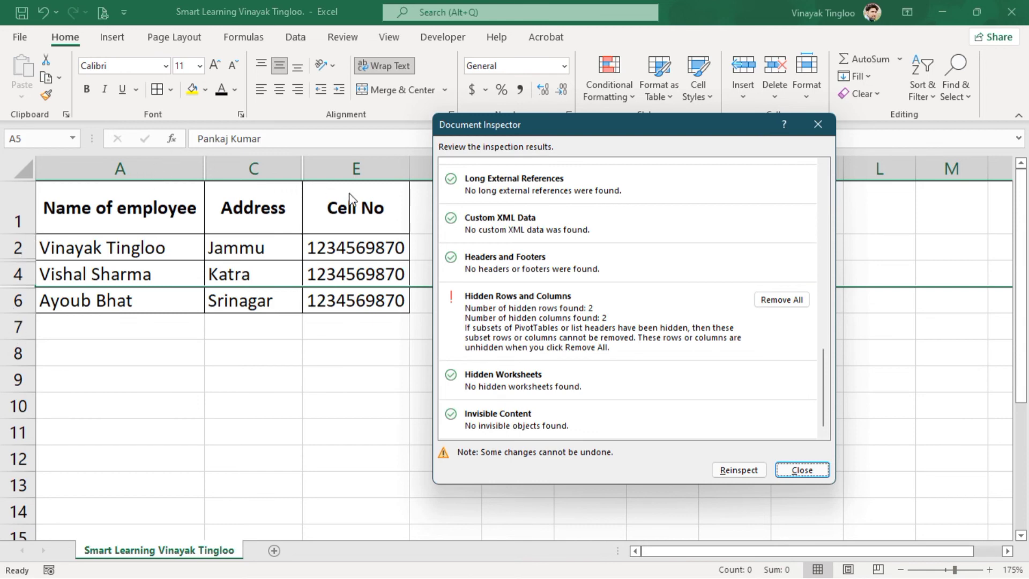
click(781, 301)
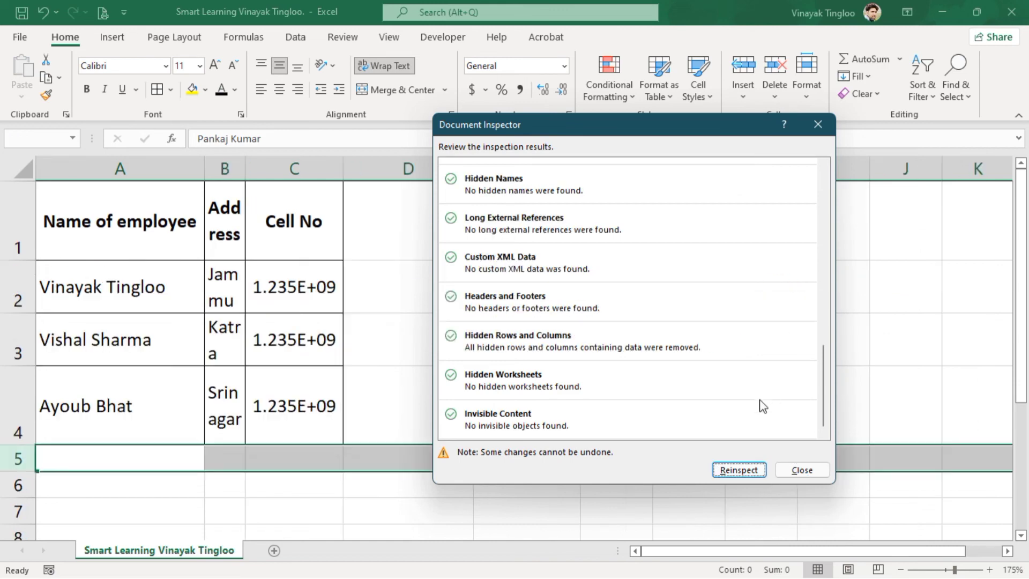
click(799, 472)
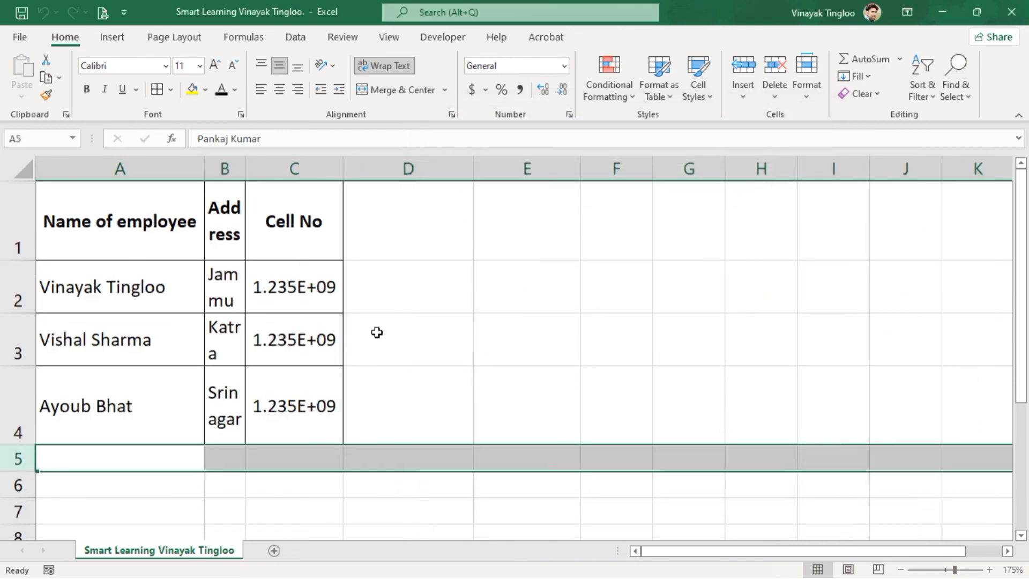
click(23, 171)
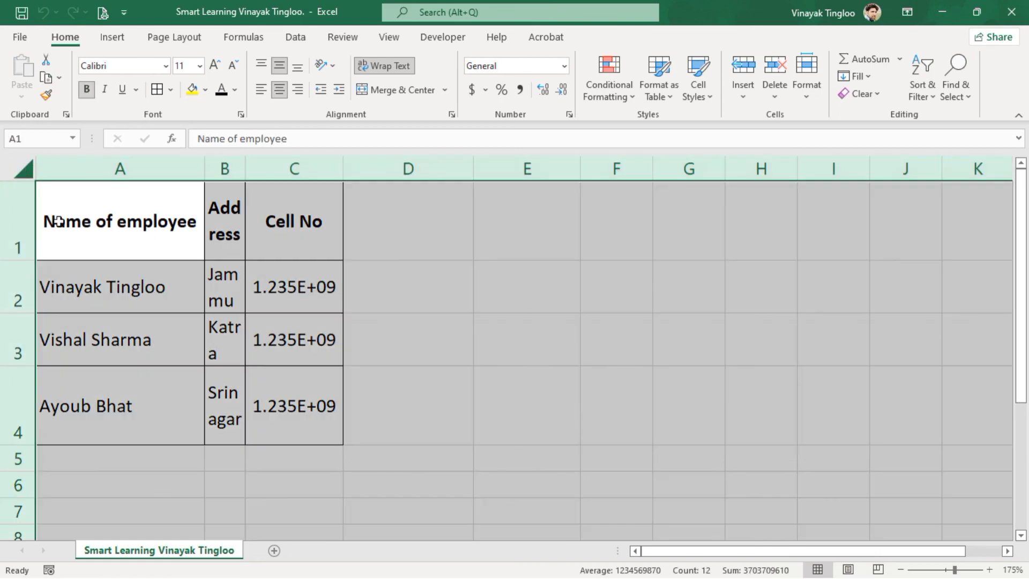
click(115, 236)
click(21, 172)
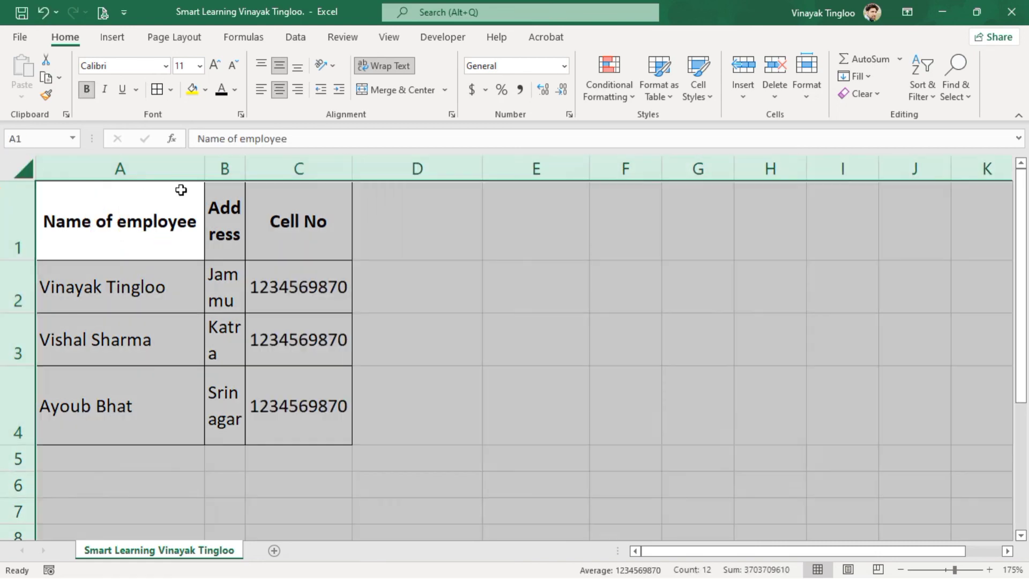
drag(207, 167, 300, 167)
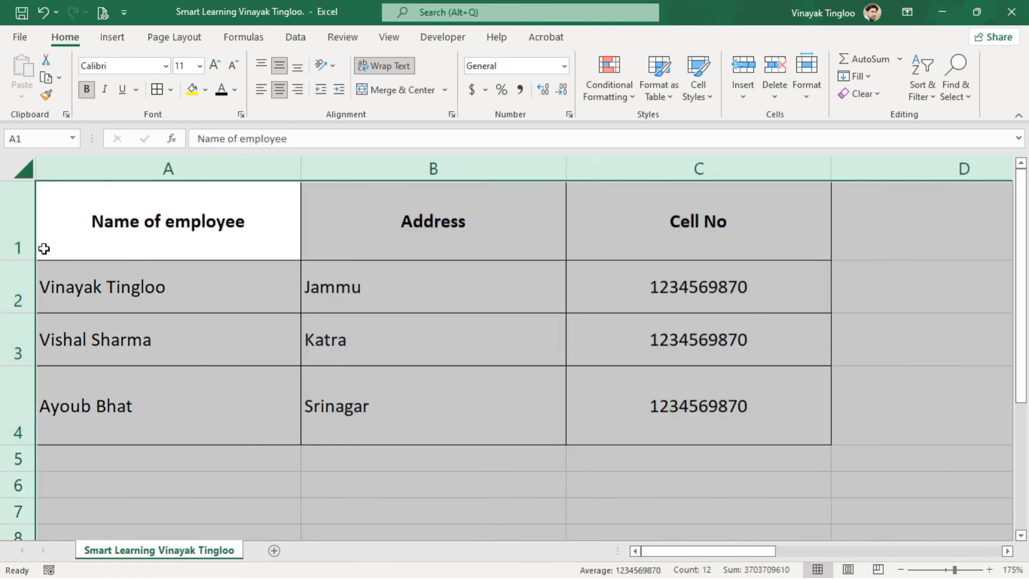
double_click(19, 260)
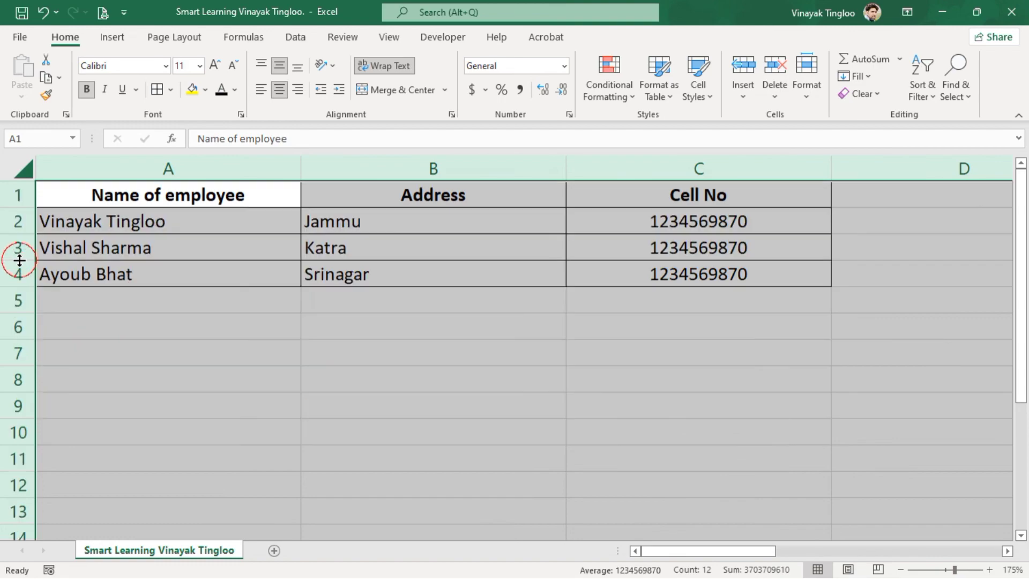
double_click(302, 168)
click(523, 312)
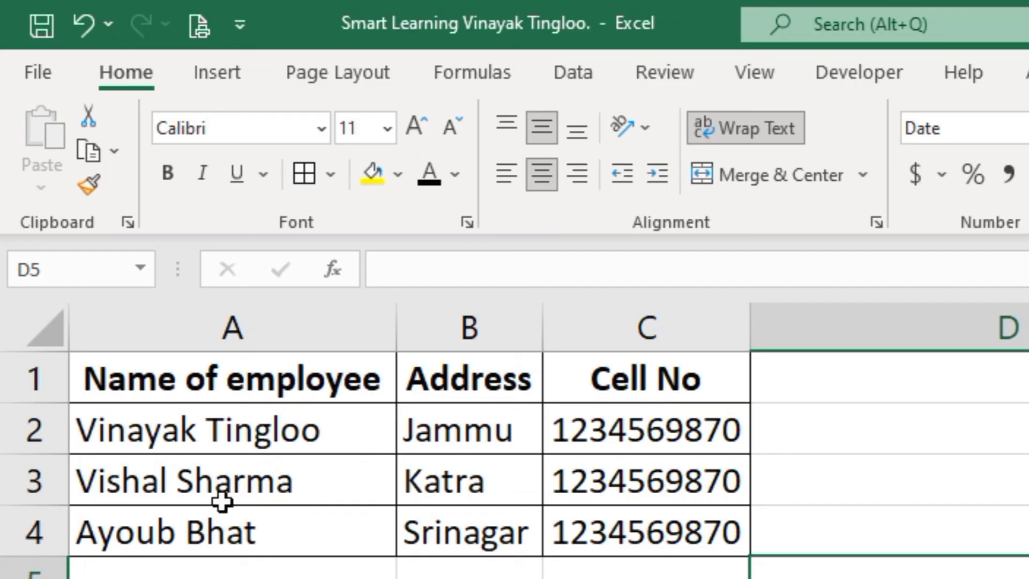